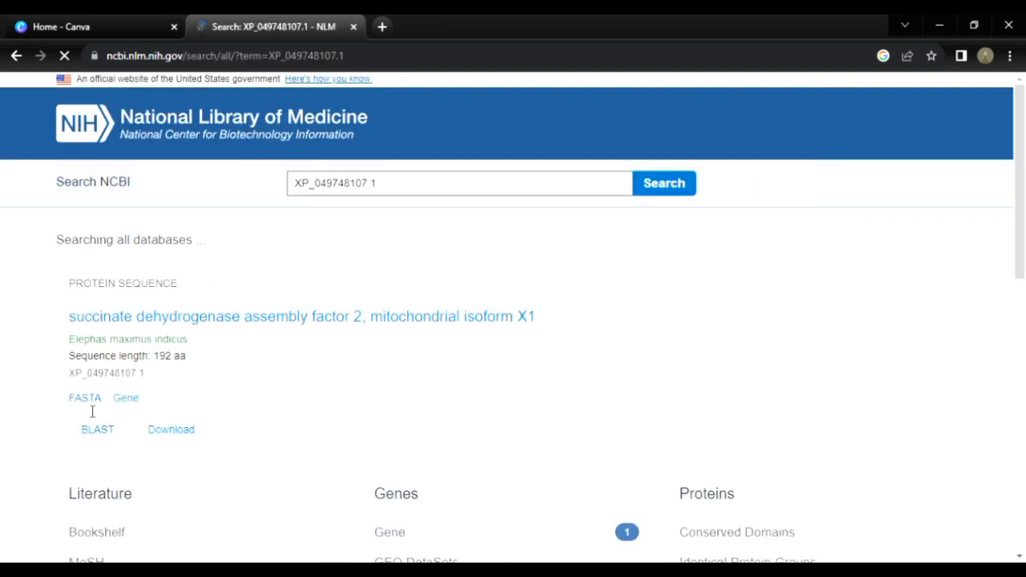
Open the FASTA record of protein XP_049748107.1 and copy its amino acid sequence without the header
left_click(85, 399)
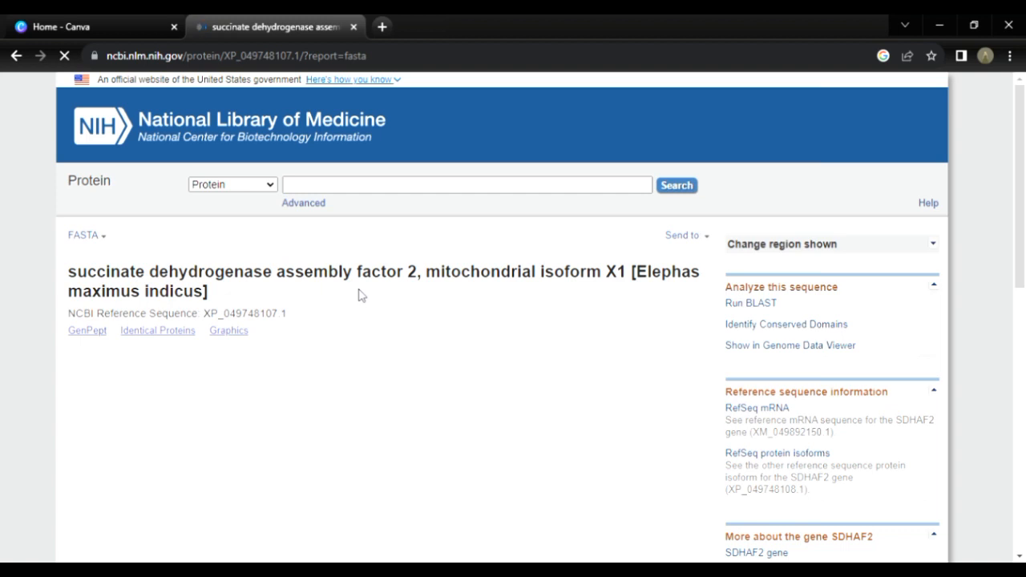
scroll(358, 295, "down", 2)
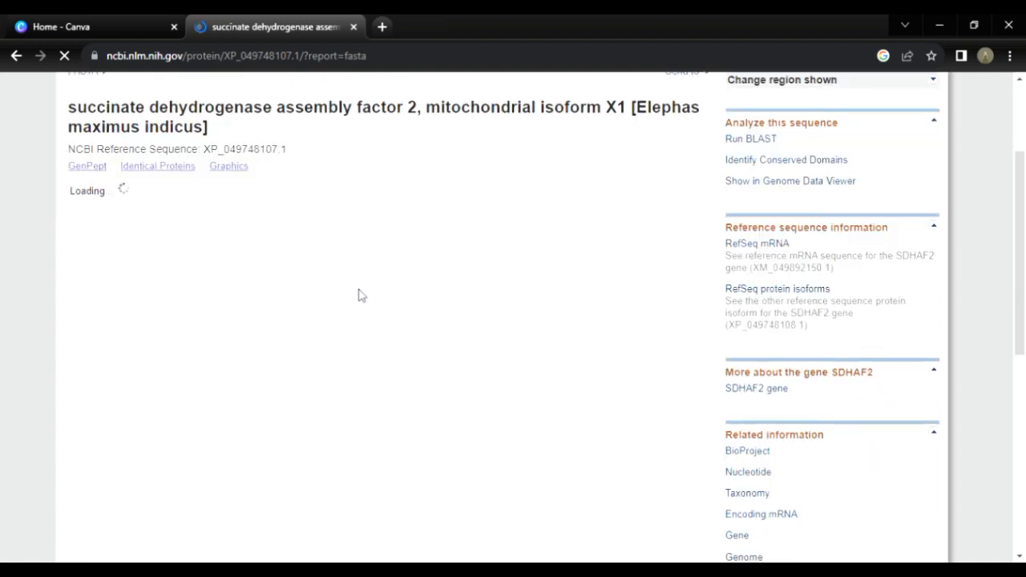
scroll(357, 293, "up", 2)
left_click_drag(69, 353, 369, 396)
key("ctrl+c")
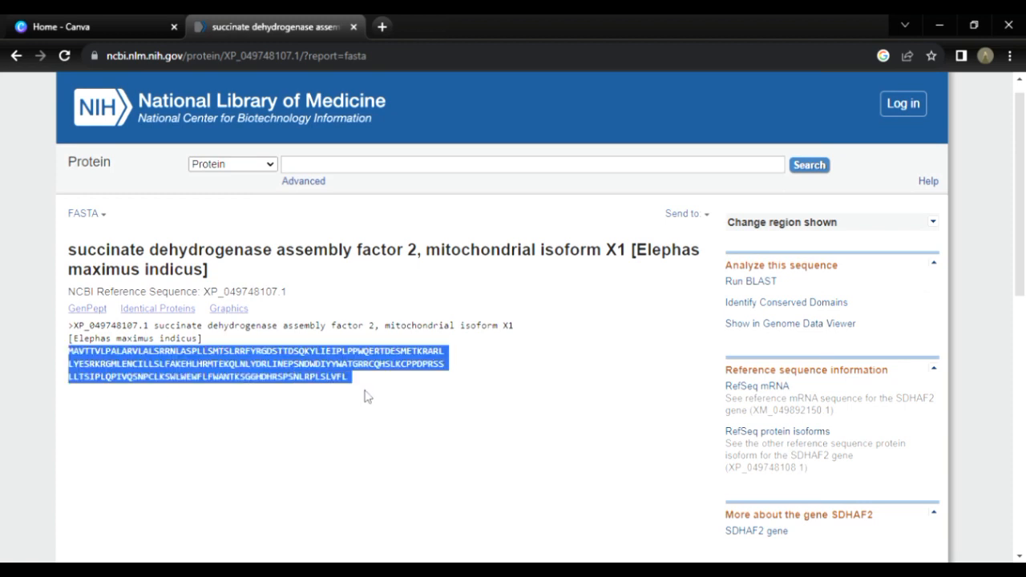
Find the SWISS-MODEL site in a new browser tab and start a new modelling project
key("ctrl+t")
left_click(175, 62)
type("swiss model")
key("Return")
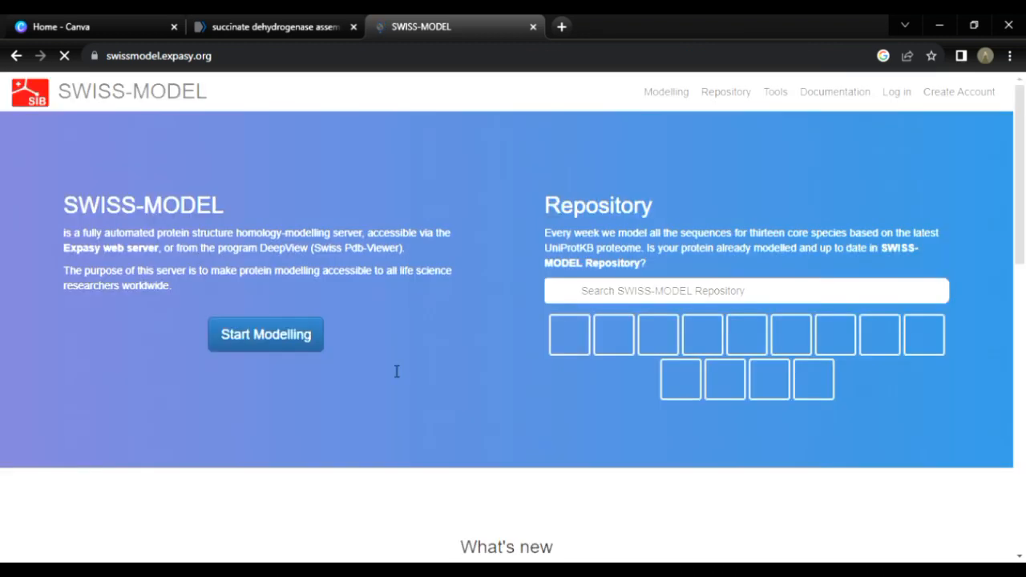
left_click(266, 343)
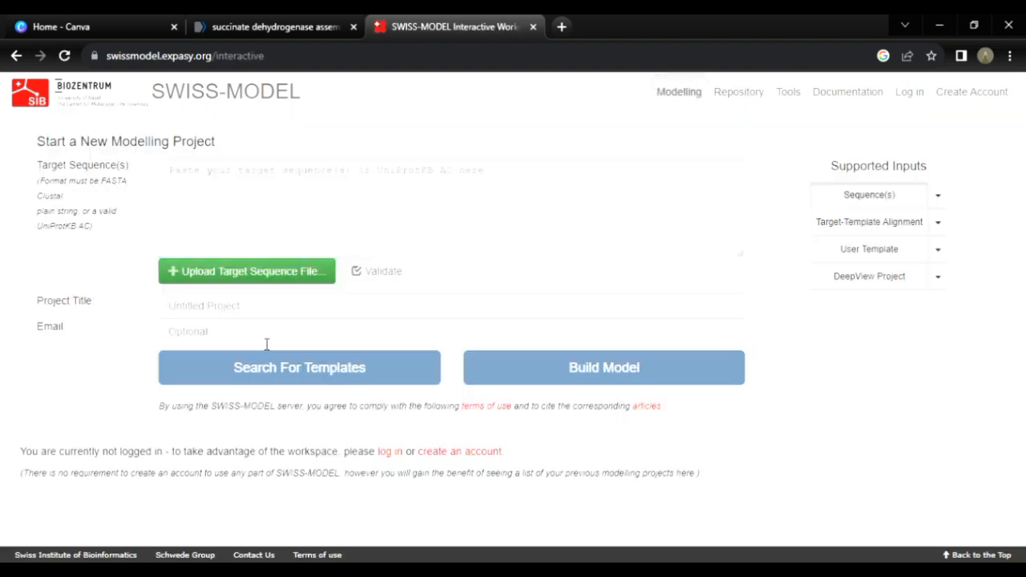
Paste the copied sequence as the target, title the project "Praktikum Metbol" and build the model
left_click(251, 256)
key("ctrl+v")
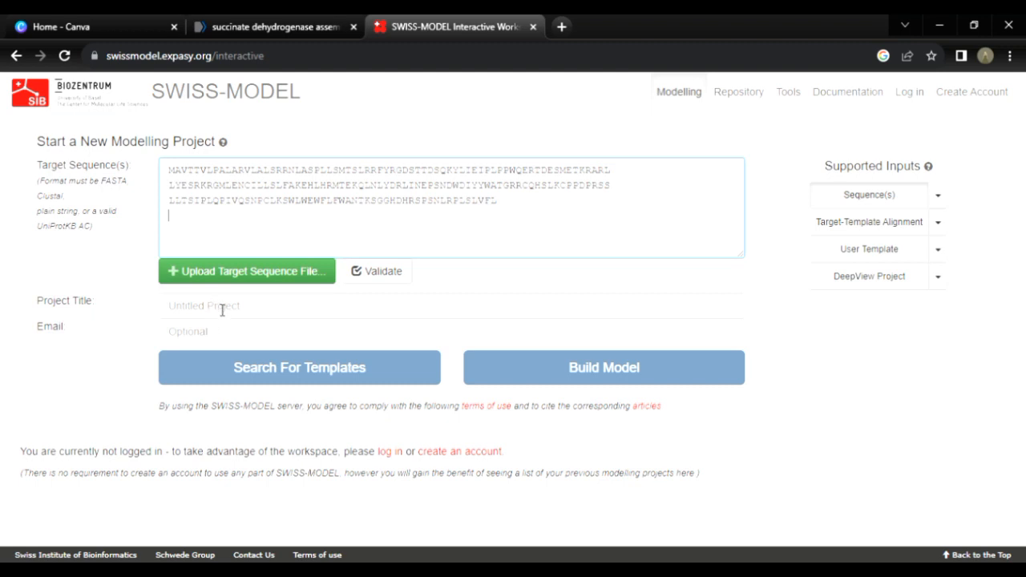
left_click(222, 310)
type("Praktikum Metbol")
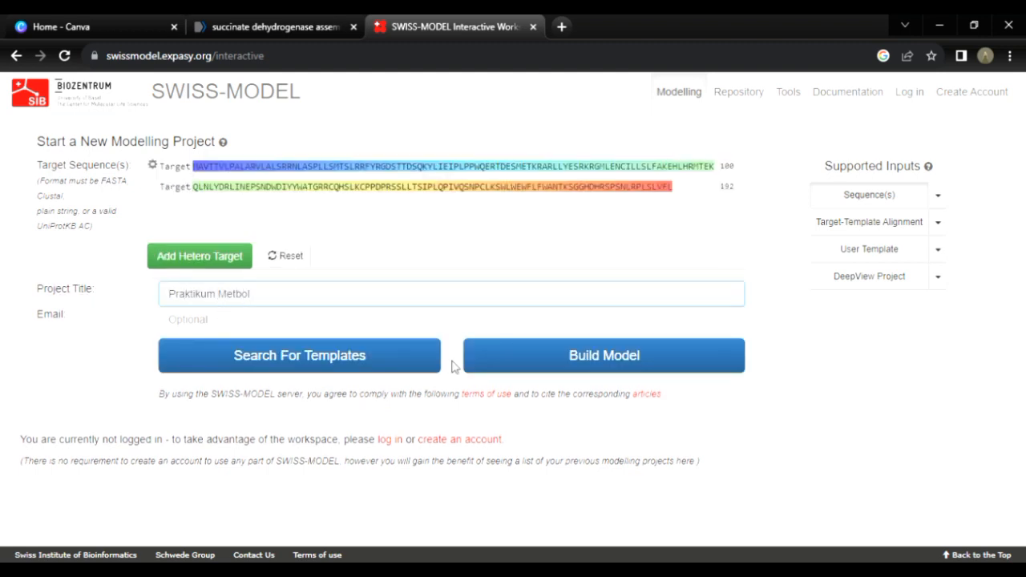
left_click(532, 358)
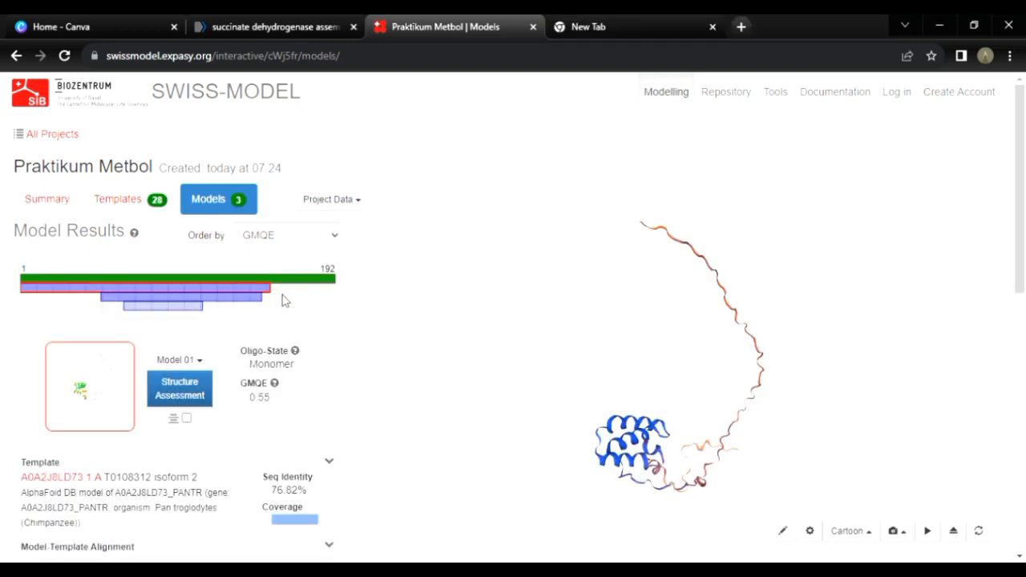
Compare the model results, then examine the Ramachandran plot, MolProbity and QMEANDisCo results in Model 02's structure assessment
scroll(282, 299, "down", 2)
scroll(283, 299, "down", 2)
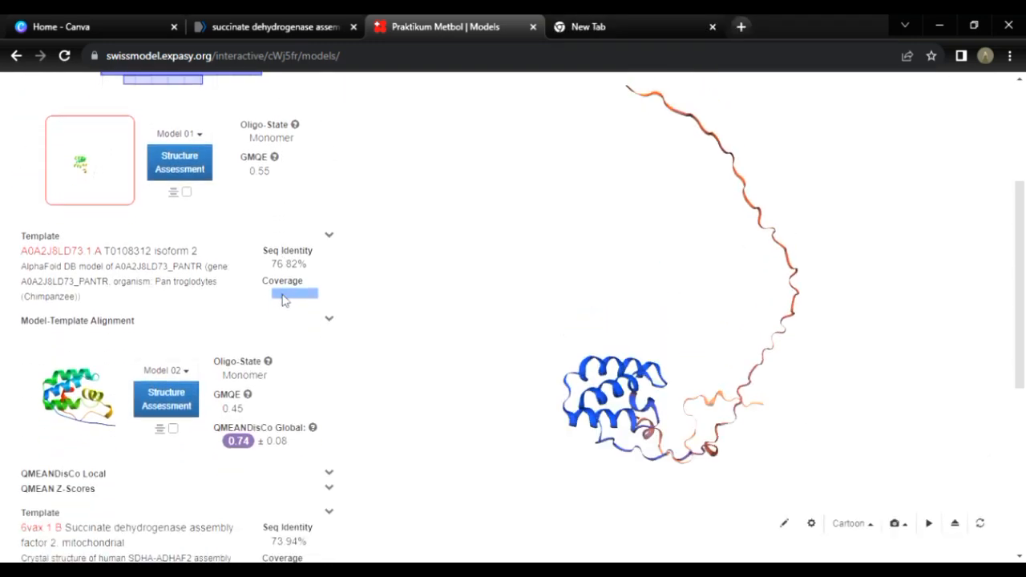
scroll(250, 430, "down", 3)
scroll(250, 431, "up", 2)
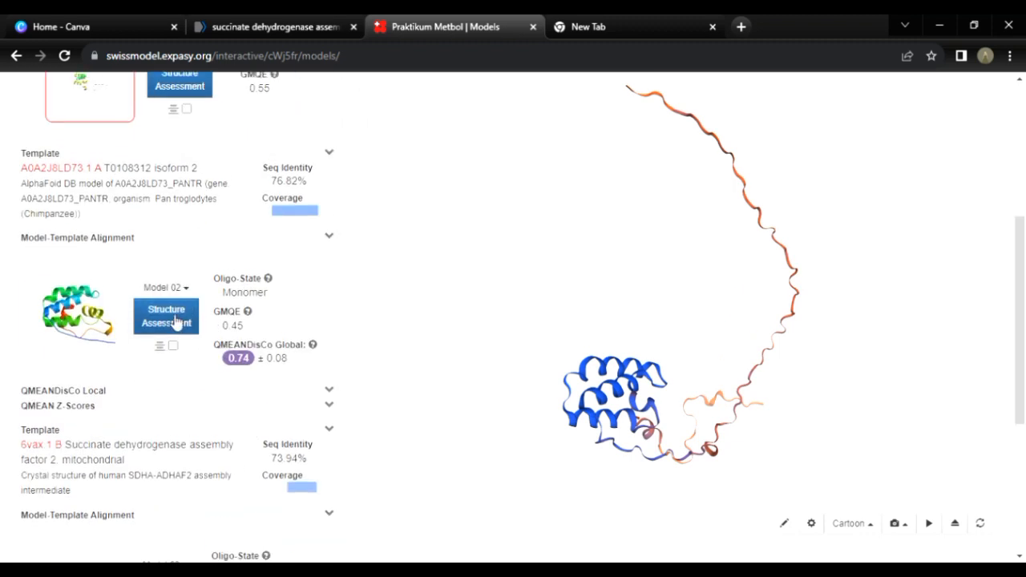
left_click(174, 321)
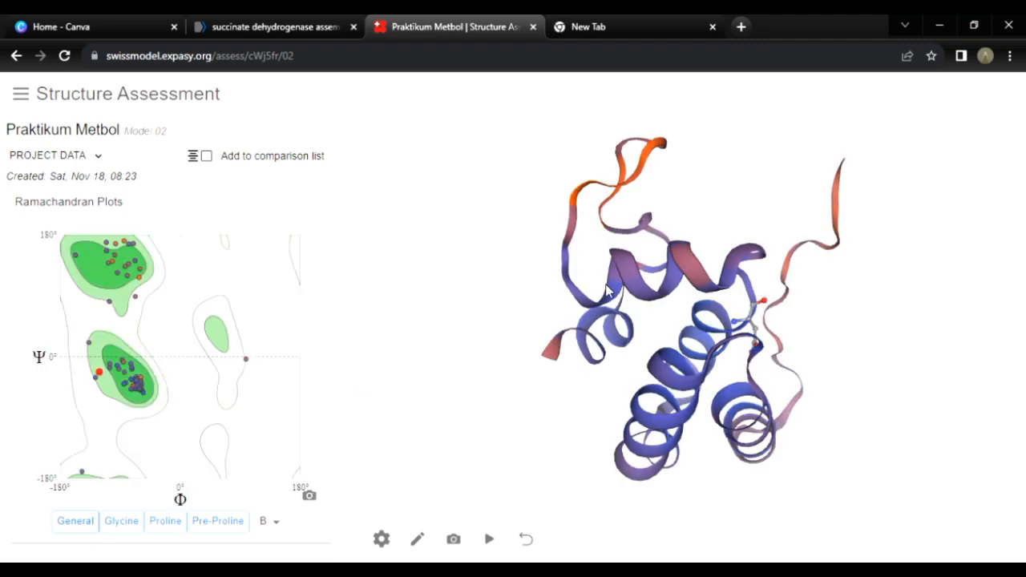
scroll(266, 353, "down", 5)
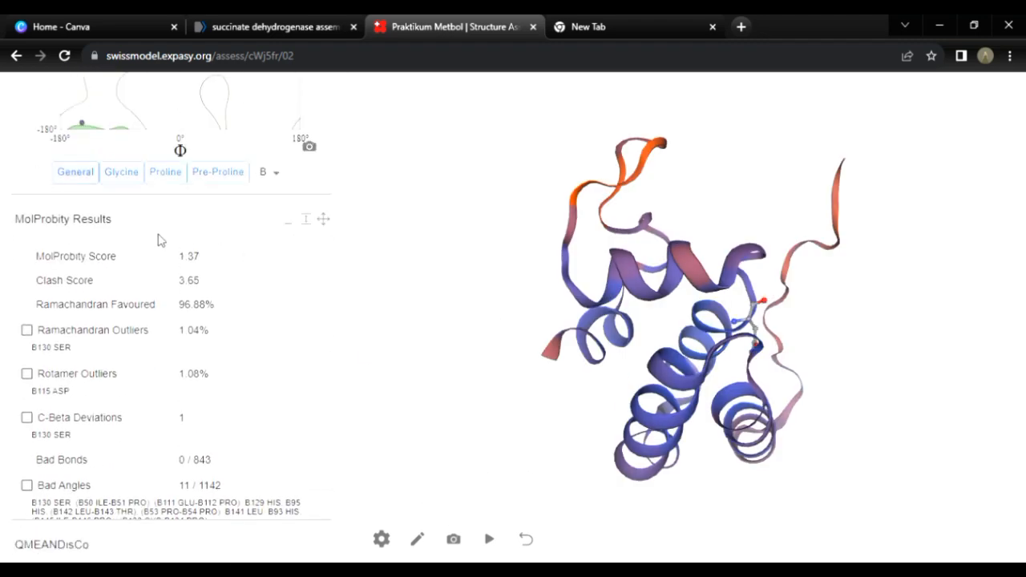
scroll(286, 270, "down", 1)
scroll(289, 272, "up", 1)
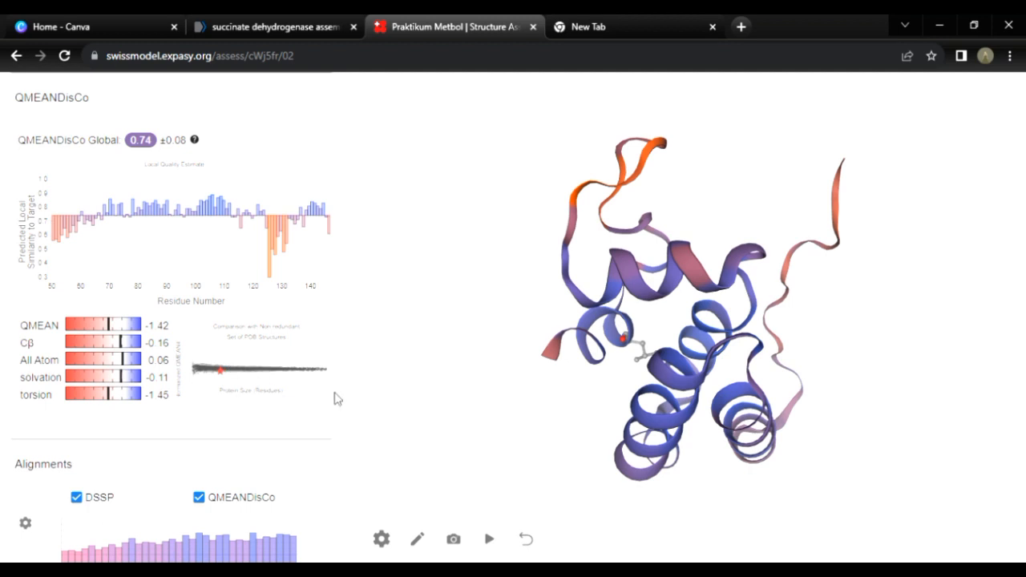
left_click(284, 369)
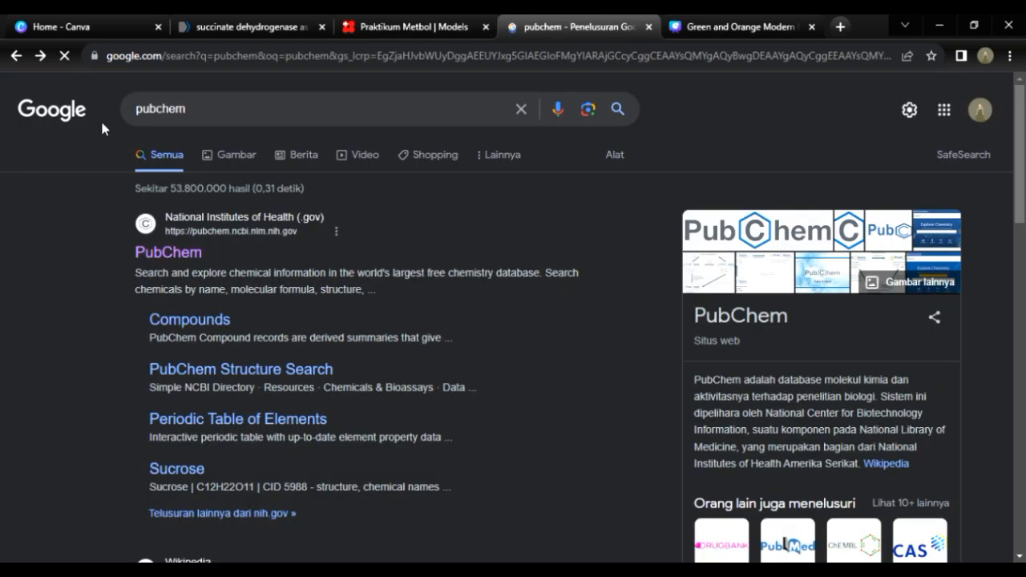
Open the PubChem site and search for the compound identifier 160419
left_click(171, 254)
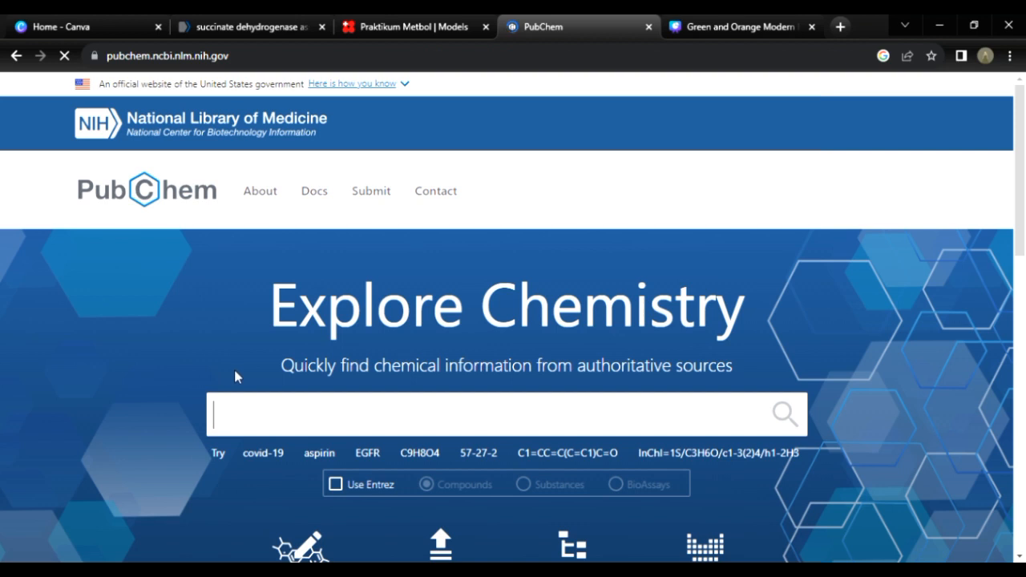
type("160419")
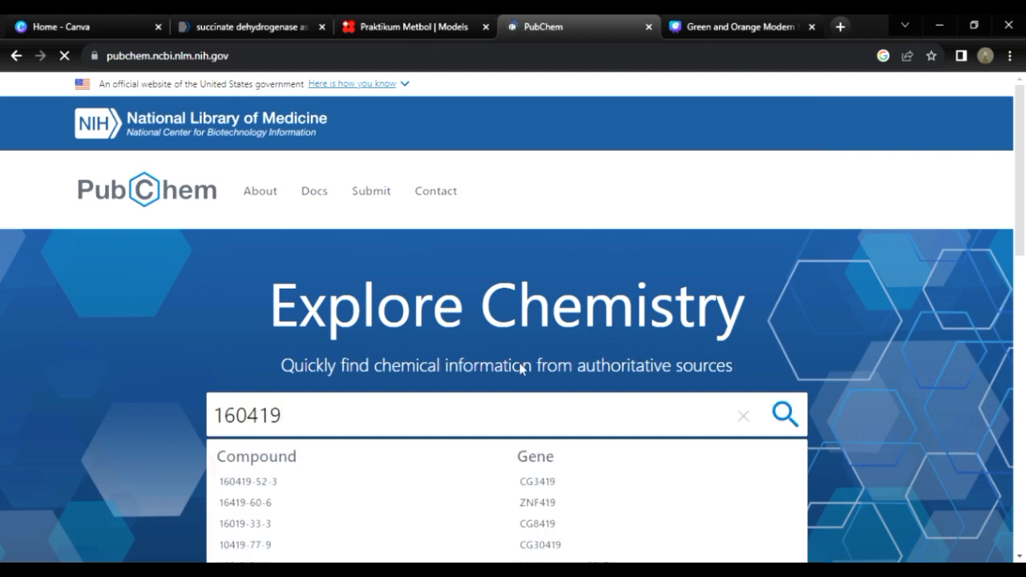
left_click(786, 424)
scroll(682, 419, "down", 2)
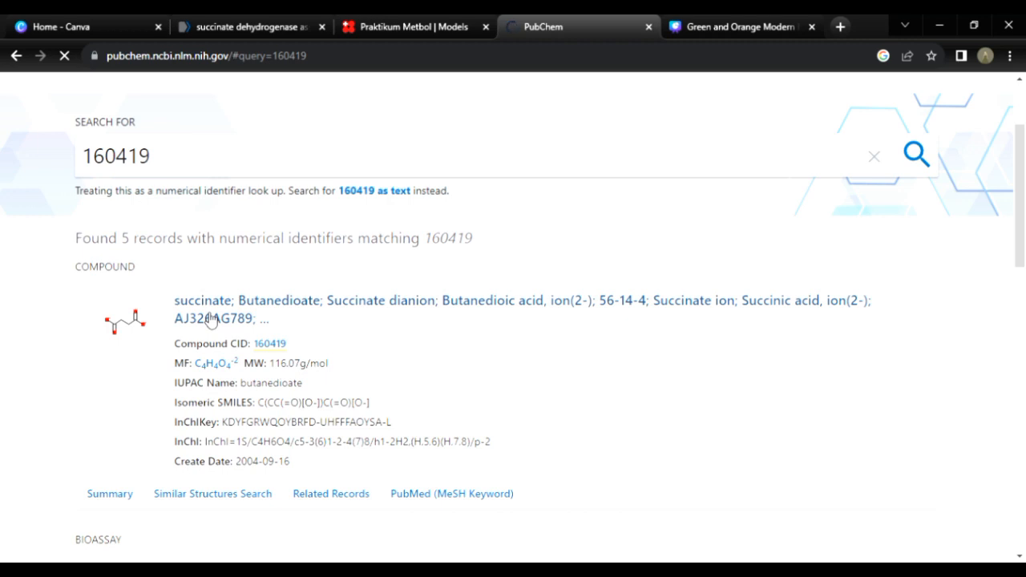
Open the succinate compound record and download its 3D conformer in SDF format
scroll(210, 320, "down", 5)
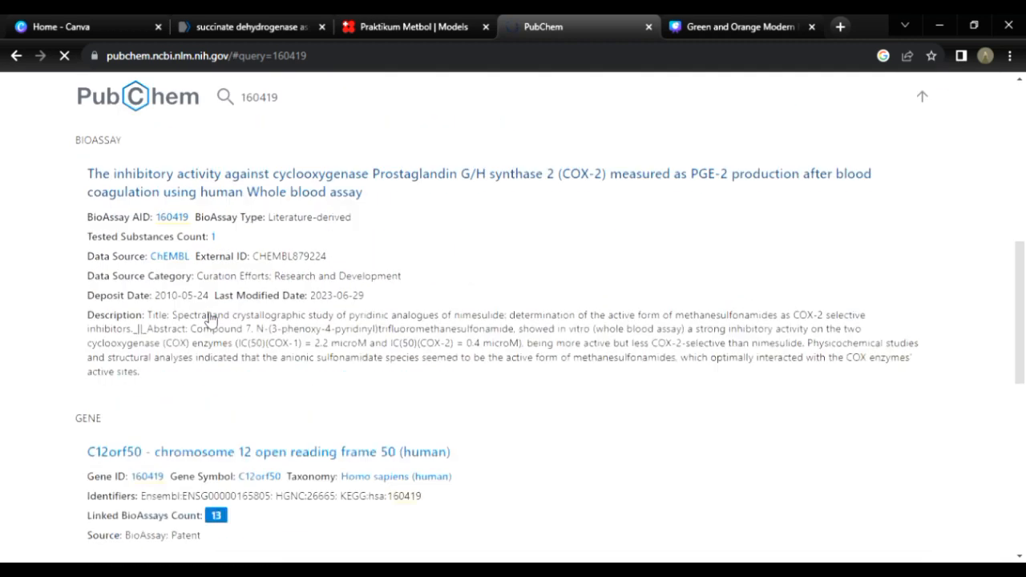
scroll(211, 322, "up", 7)
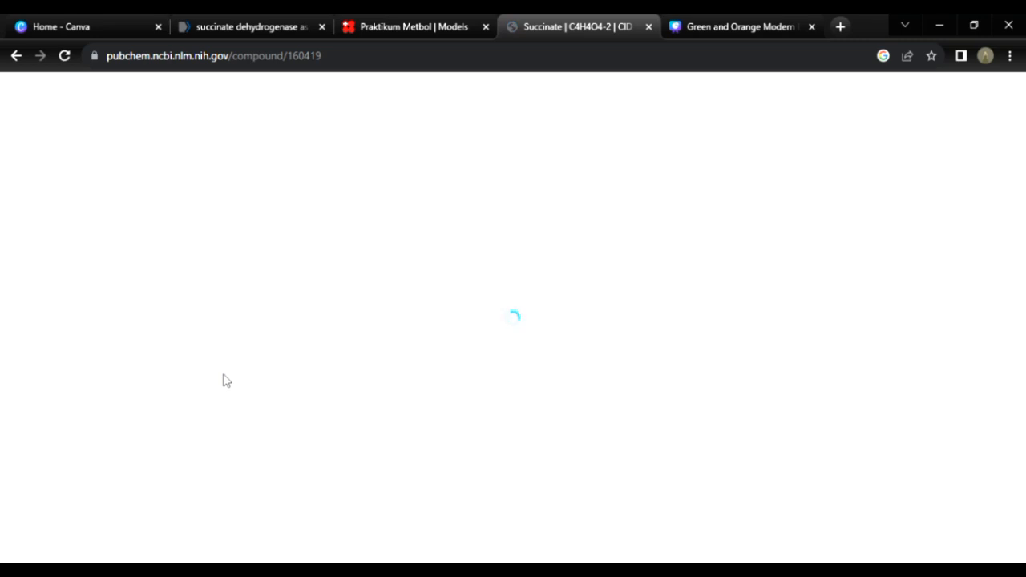
scroll(227, 382, "down", 2)
scroll(228, 382, "up", 2)
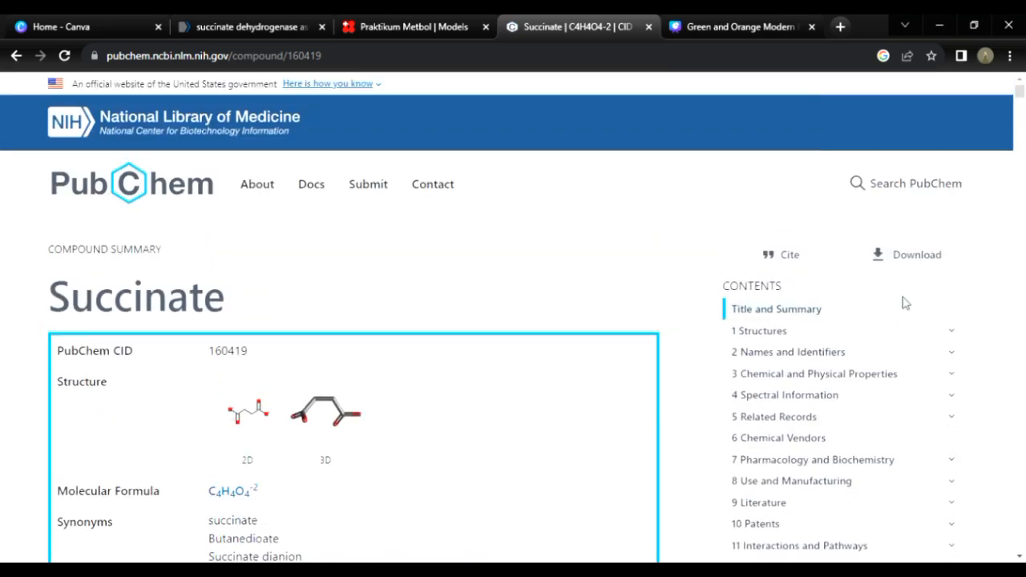
left_click(917, 256)
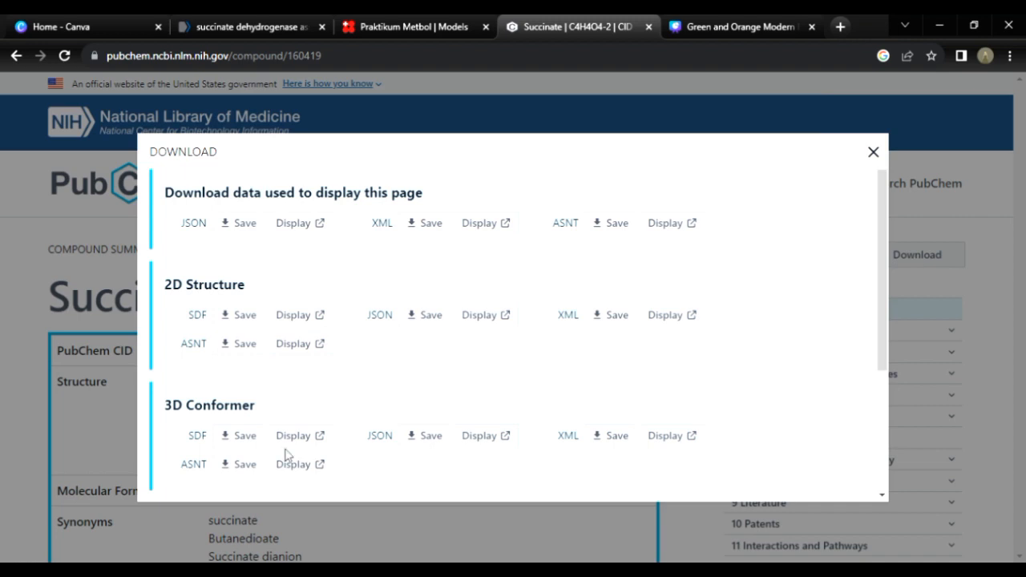
left_click(245, 441)
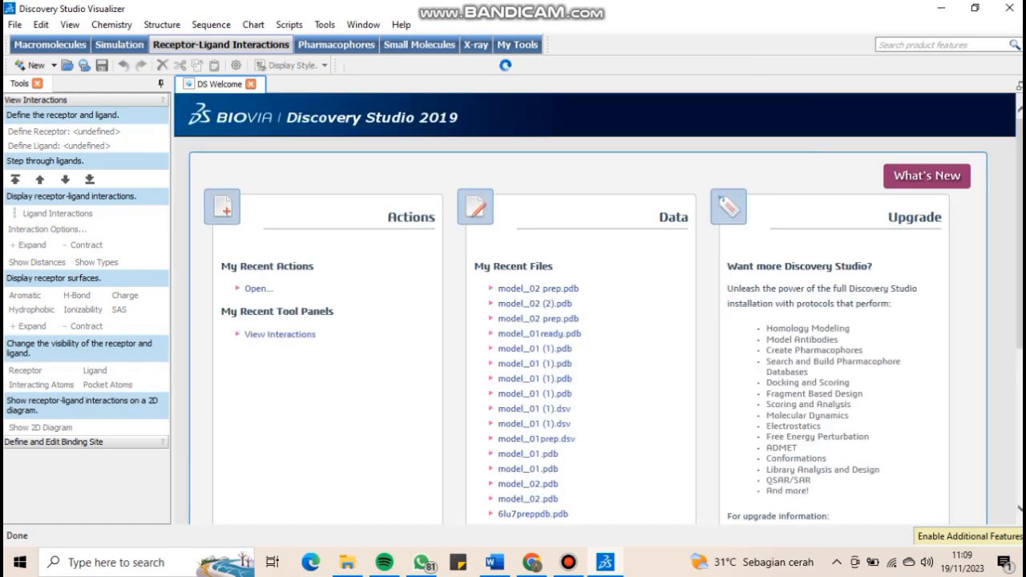
Switch to Discovery Studio Visualizer and open the file model_02 (2) from the Downloads folder
left_click(15, 24)
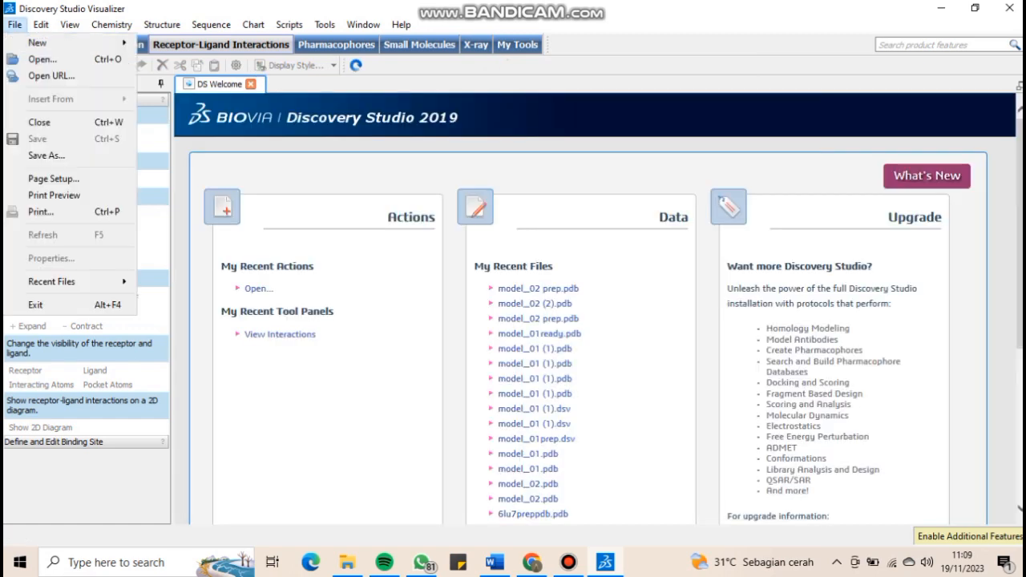
left_click(41, 58)
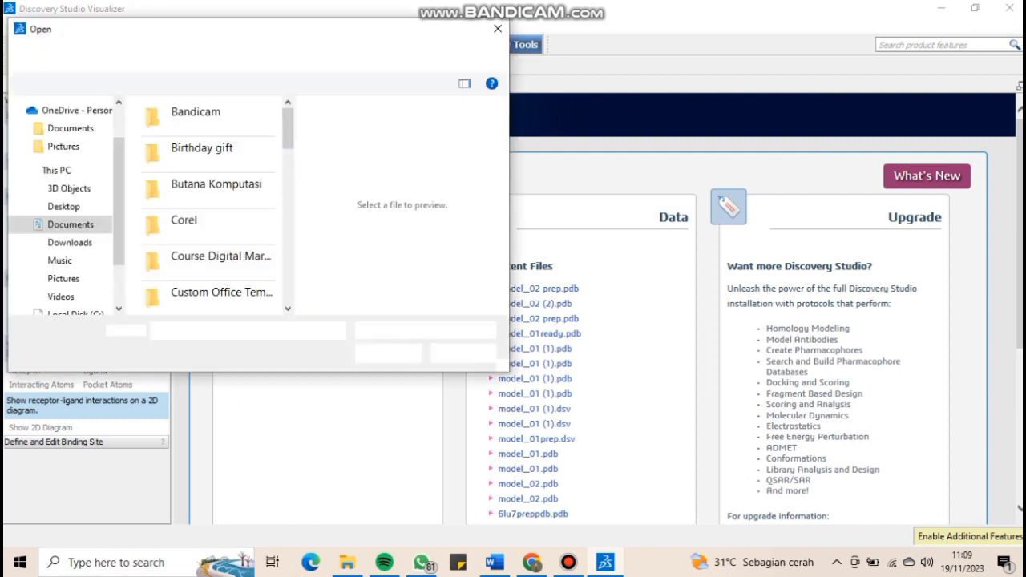
scroll(72, 233, "up", 3)
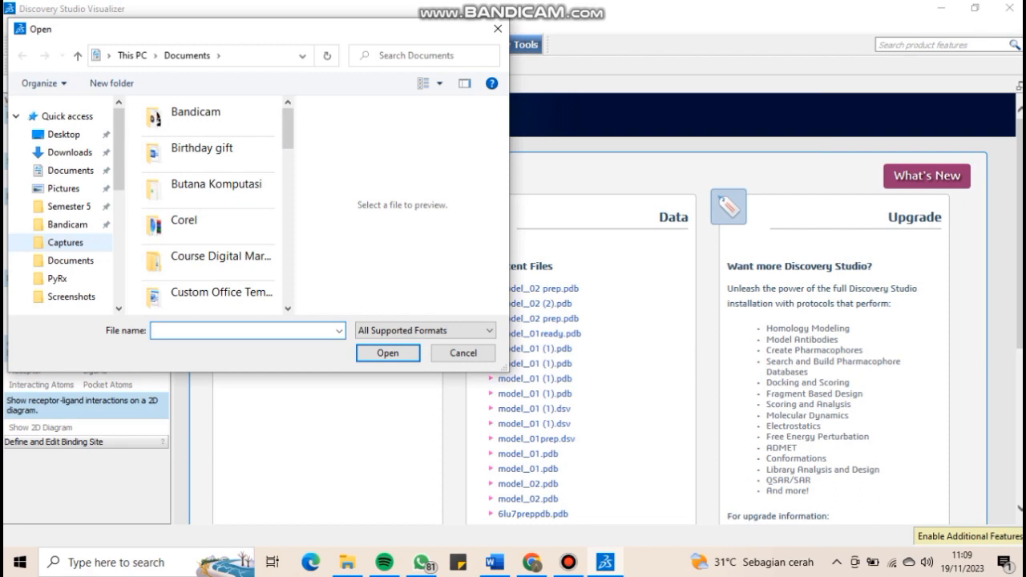
left_click(70, 152)
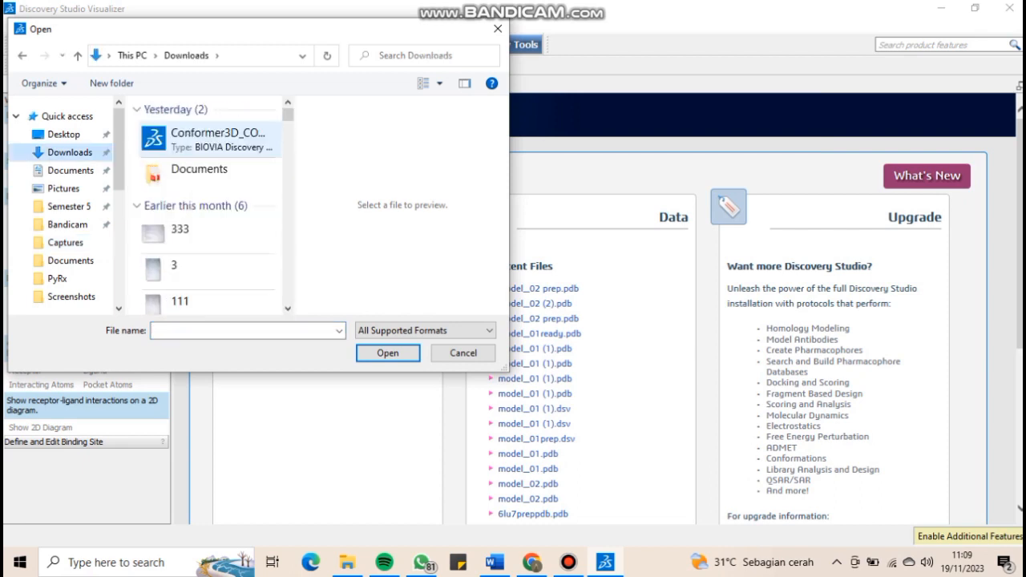
left_click(205, 212)
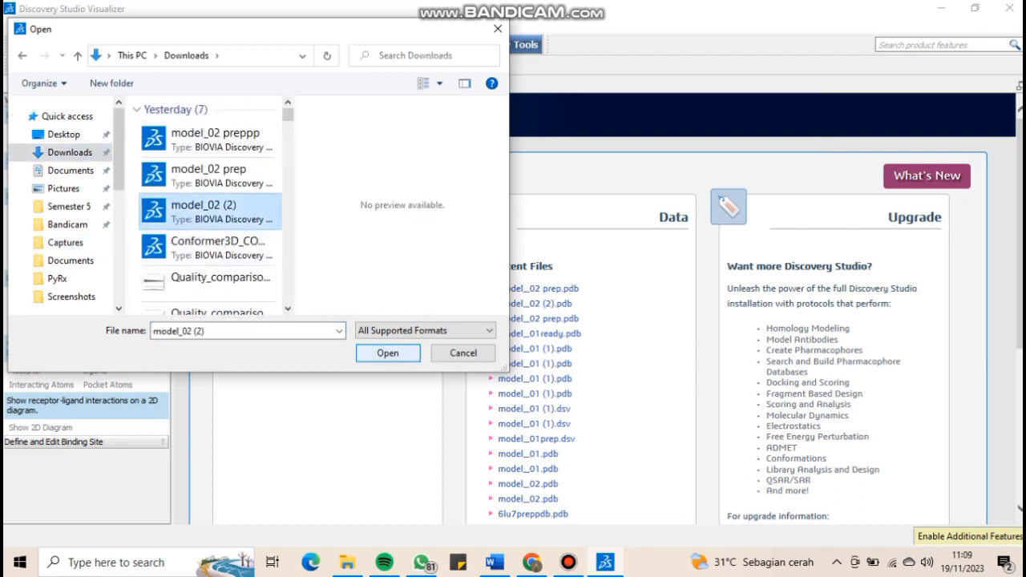
left_click(388, 354)
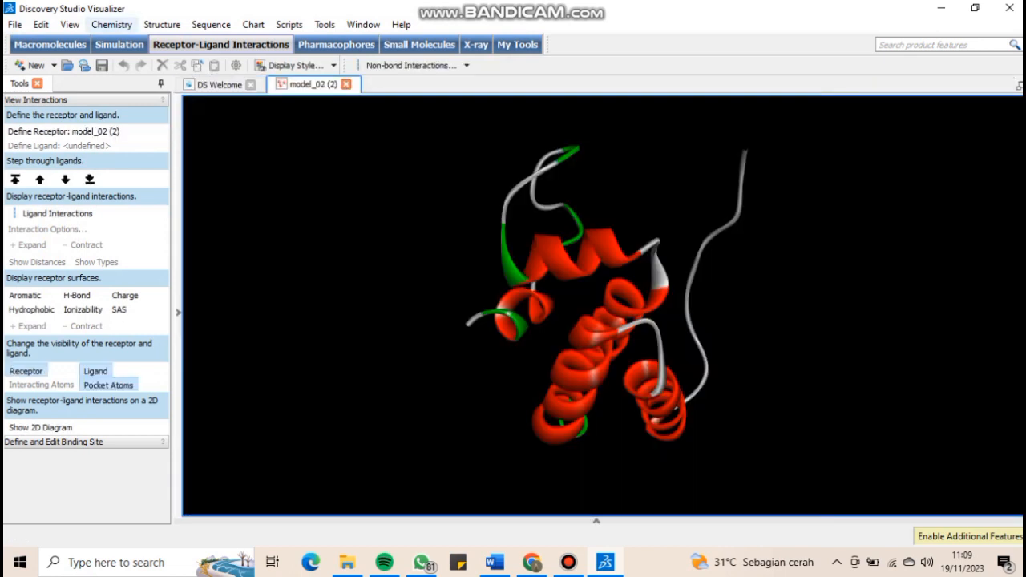
Add polar hydrogens to the protein model
left_click(111, 24)
mouse_move(133, 43)
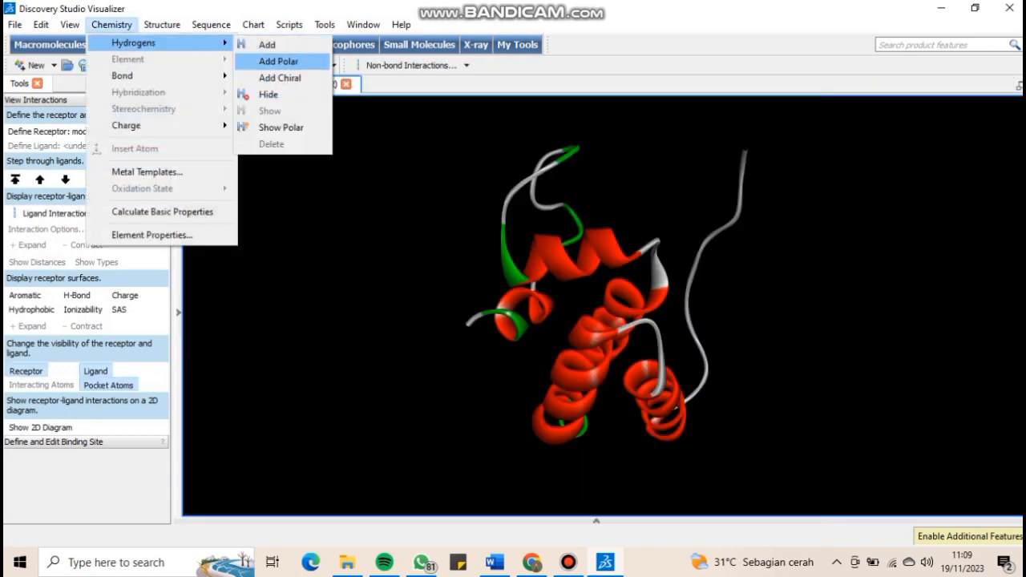
left_click(278, 62)
Save the protein as model_02 (2) in the Semester 5 folder, using the Protein Data Bank format
left_click(14, 24)
left_click(46, 156)
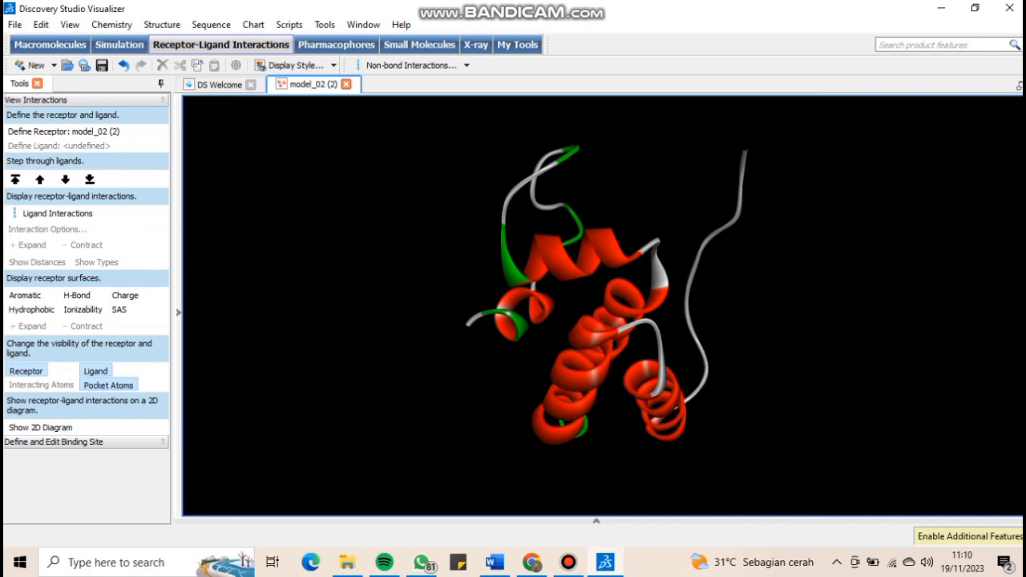
scroll(70, 210, "up", 4)
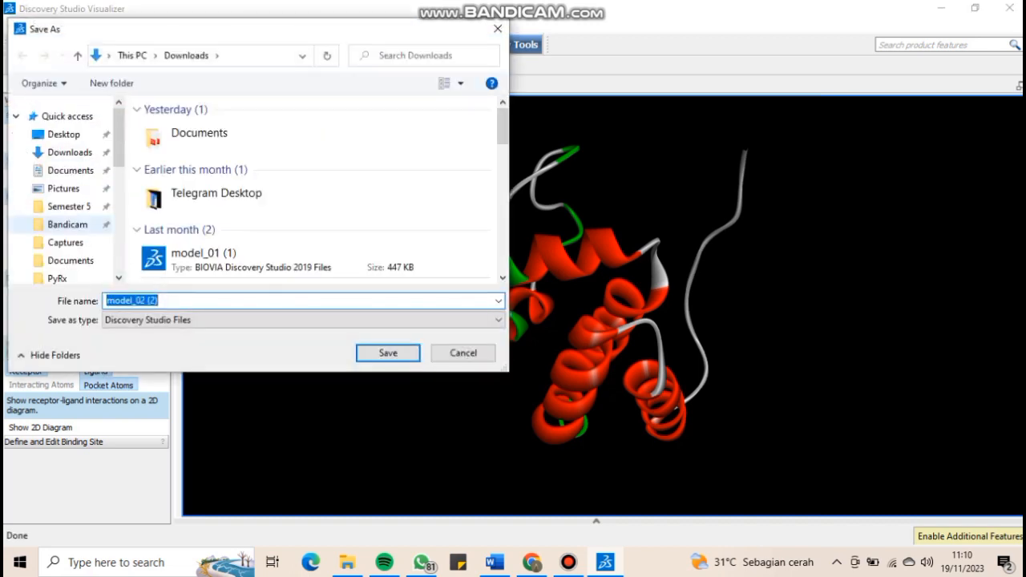
left_click(69, 207)
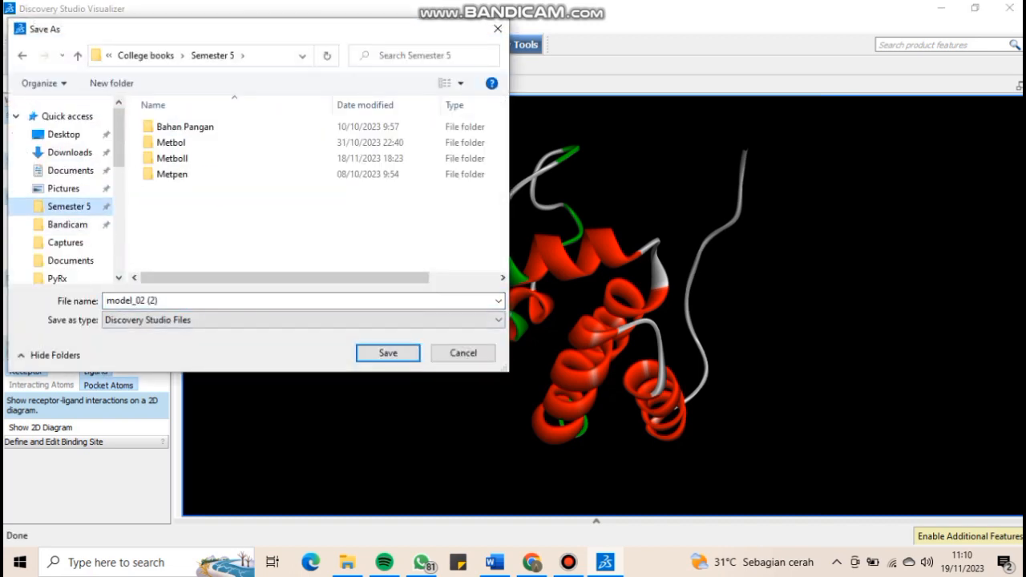
left_click(240, 320)
left_click(176, 379)
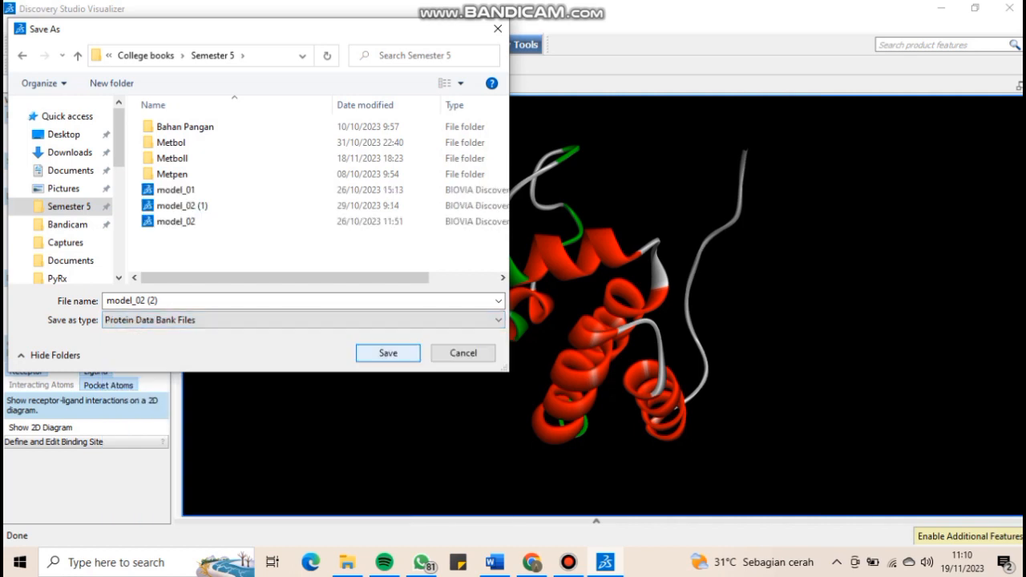
left_click(388, 352)
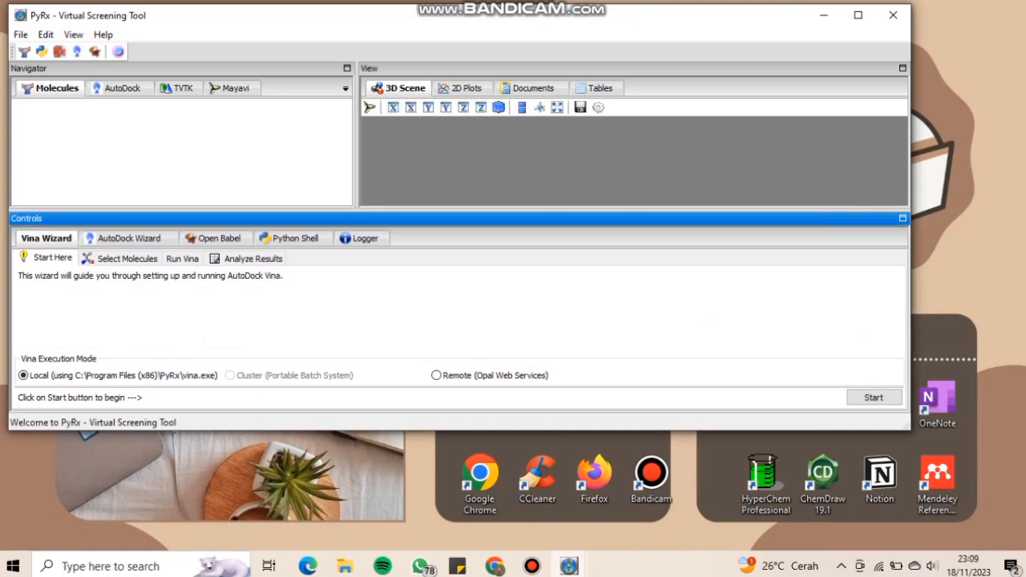
Maximize the PyRx window and load the protein file model_02 from the Semester 5 folder
left_click(857, 14)
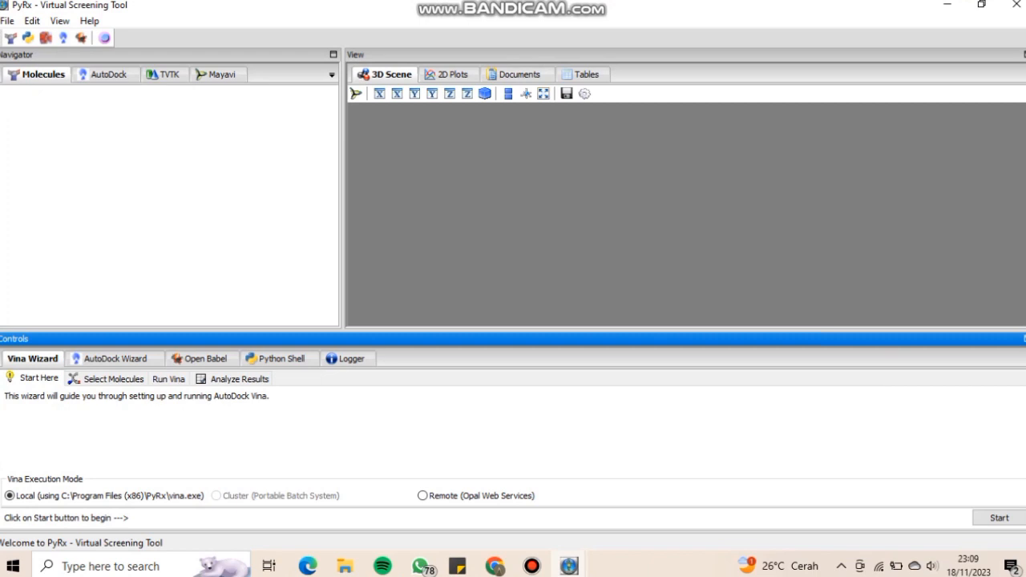
right_click(144, 120)
left_click(198, 129)
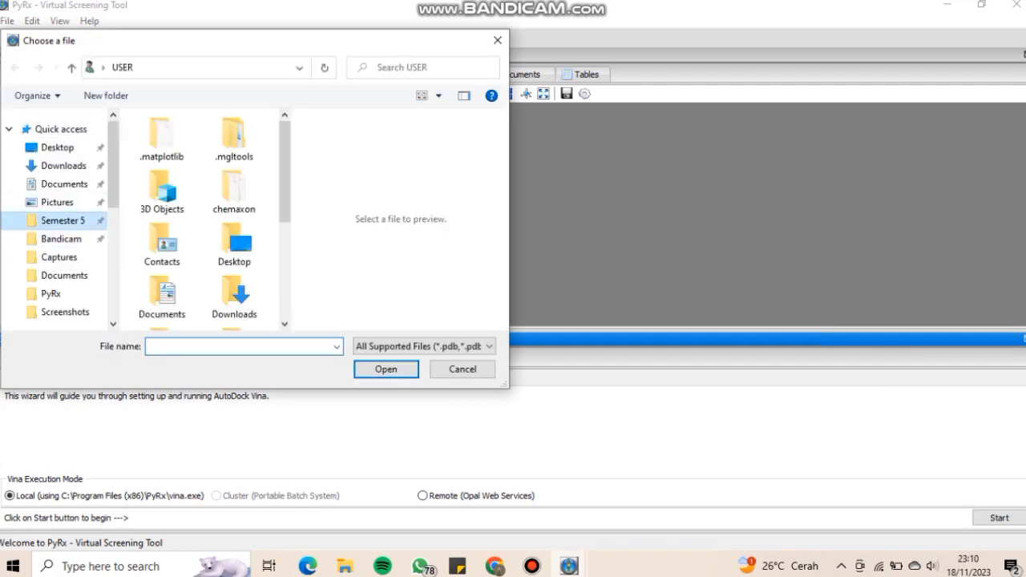
left_click(63, 220)
left_click(170, 236)
key("Tab")
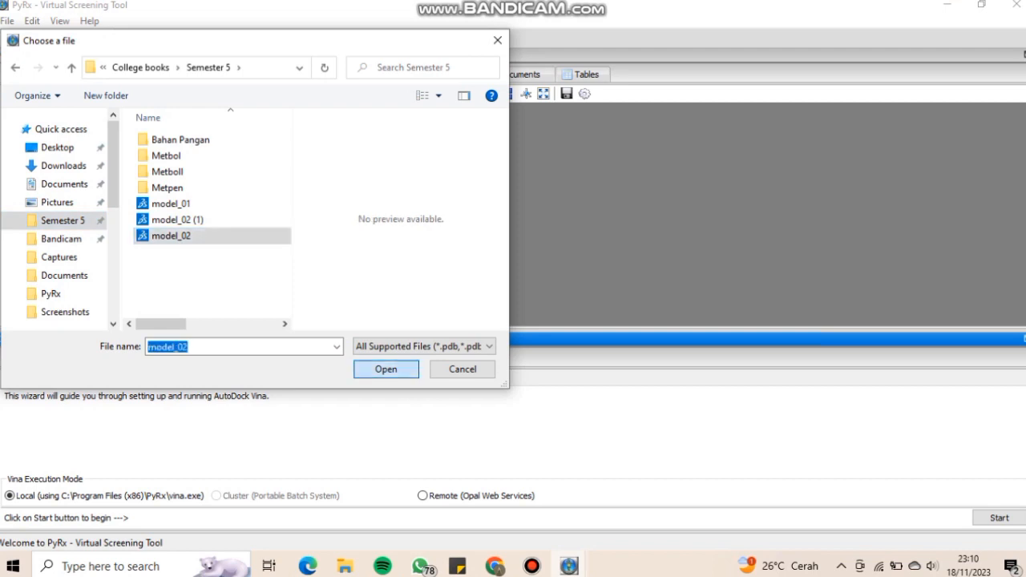
key("Return")
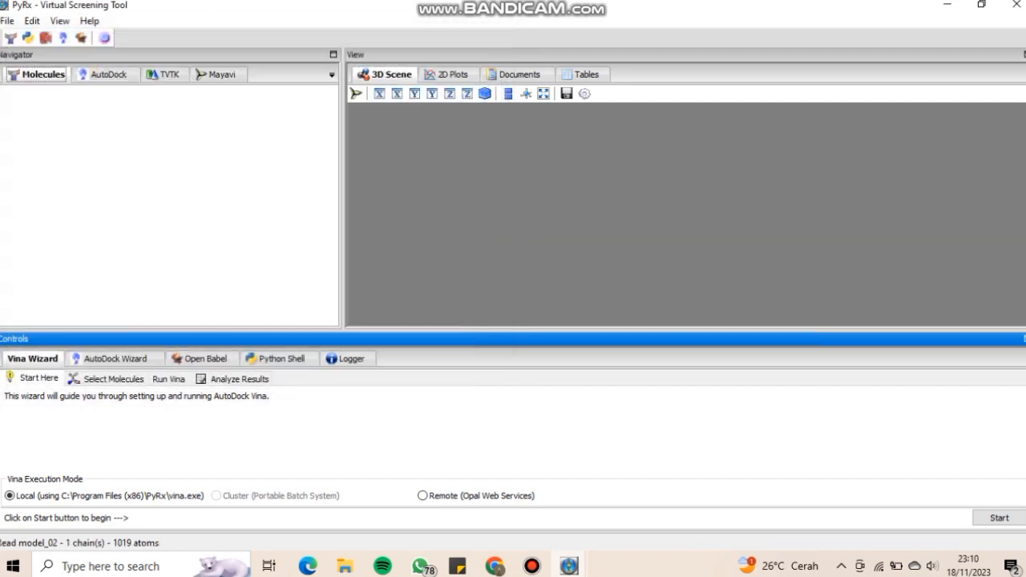
Convert the loaded model_02 protein into an AutoDock macromolecule
left_click(68, 94)
right_click(68, 94)
mouse_move(111, 121)
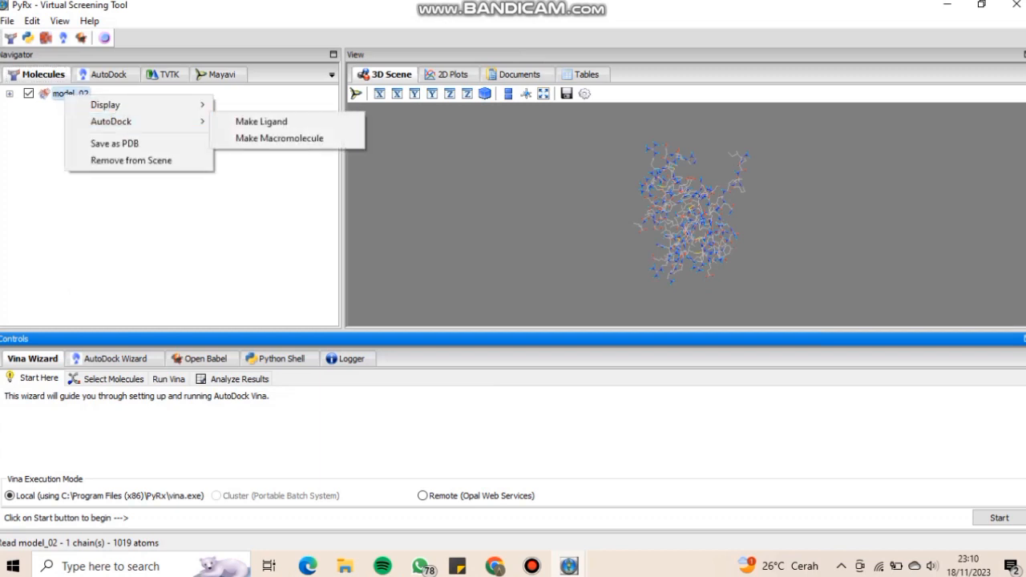
left_click(279, 137)
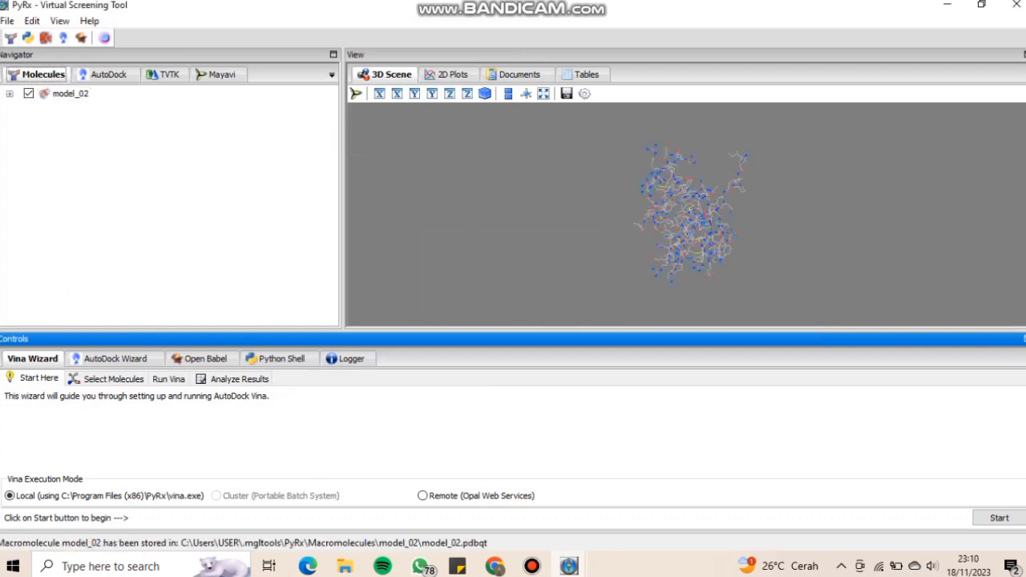
Import the succinate Conformer3D file from the Downloads folder through Open Babel
left_click(205, 359)
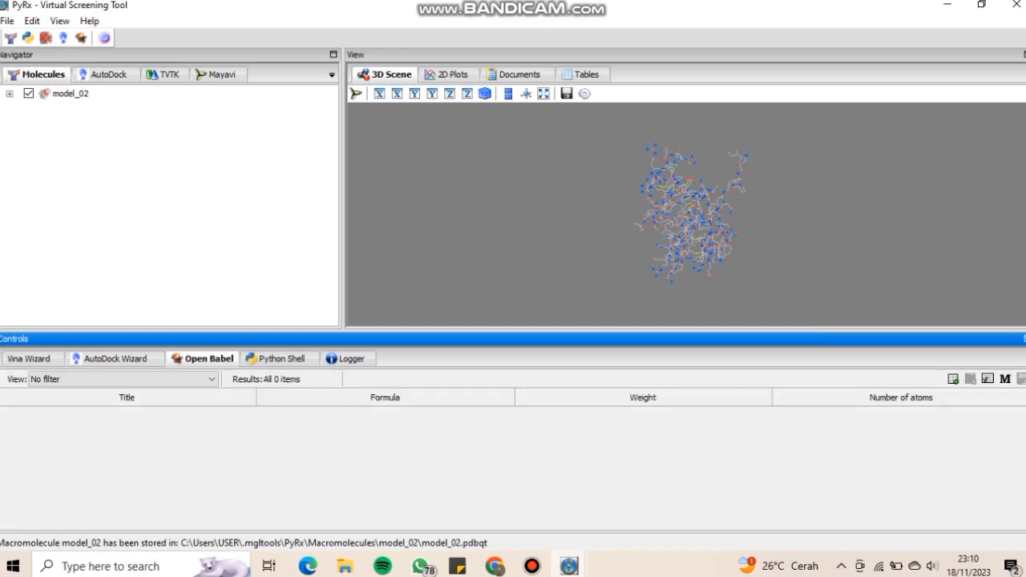
left_click(954, 379)
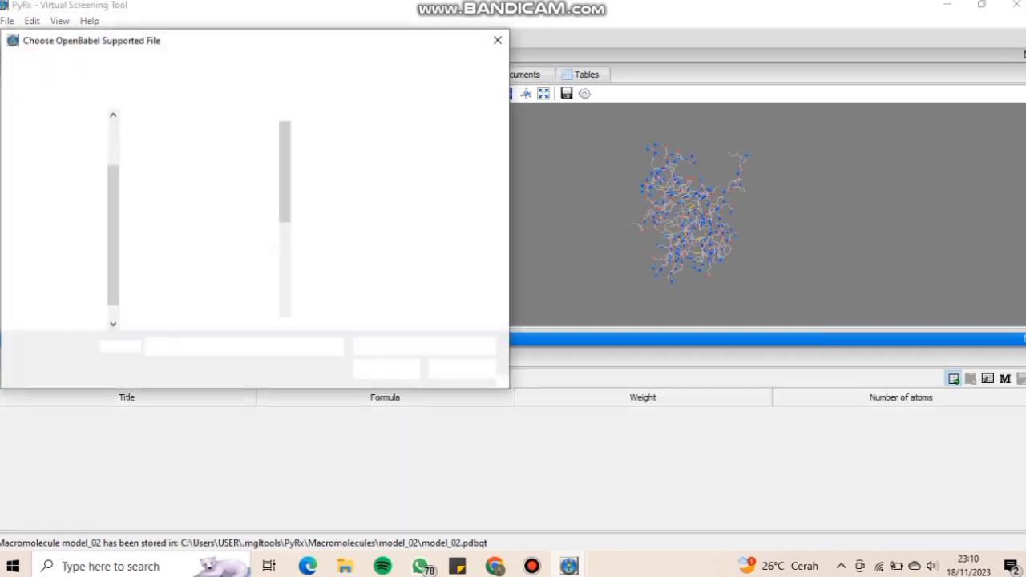
left_click(63, 166)
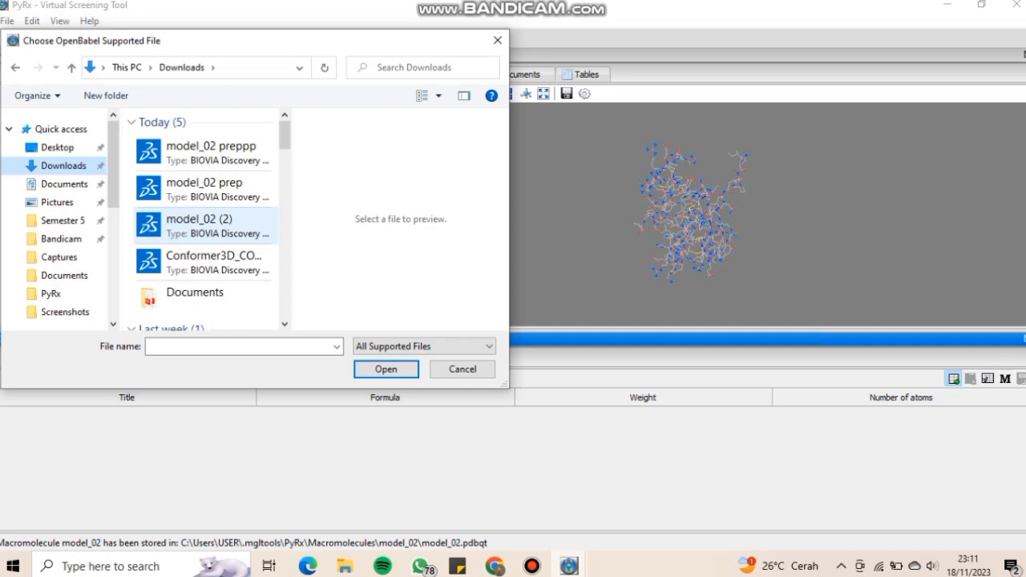
left_click(207, 262)
left_click(386, 370)
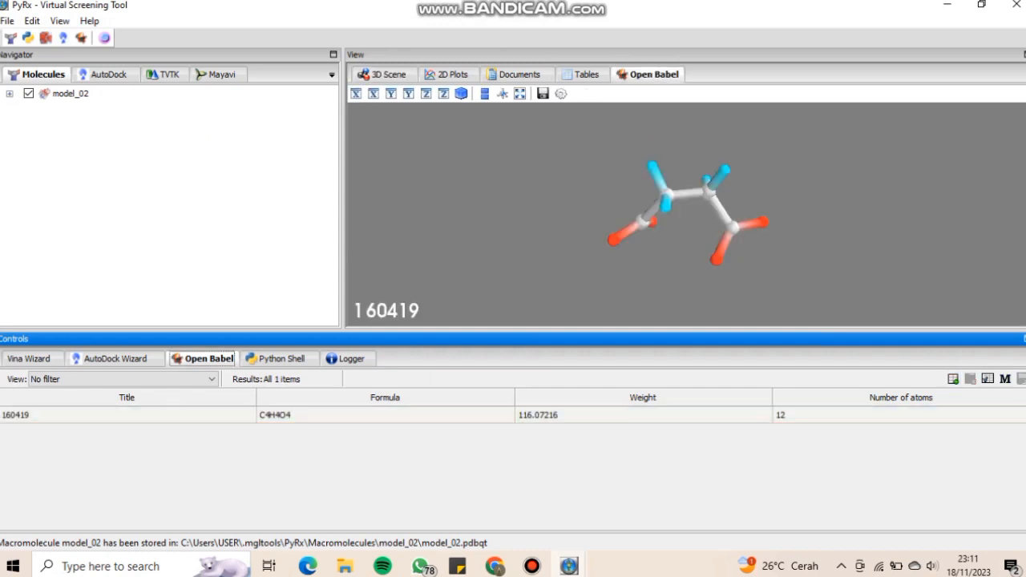
Select the ligand 160419_uff_E=47.70.pdbqt and the macromolecule model_02 as the molecules for Vina docking
left_click(31, 359)
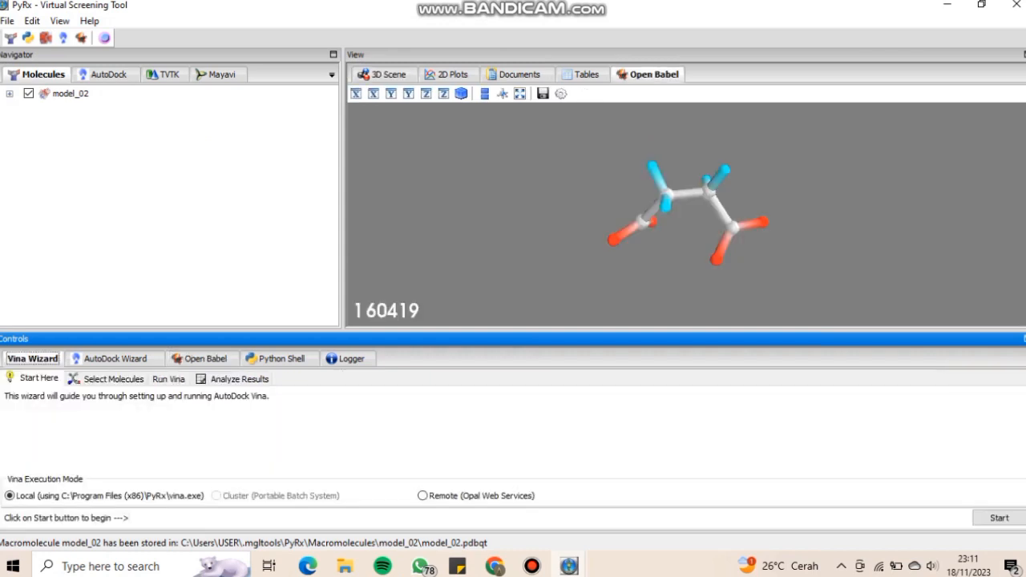
left_click(112, 379)
left_click(84, 107)
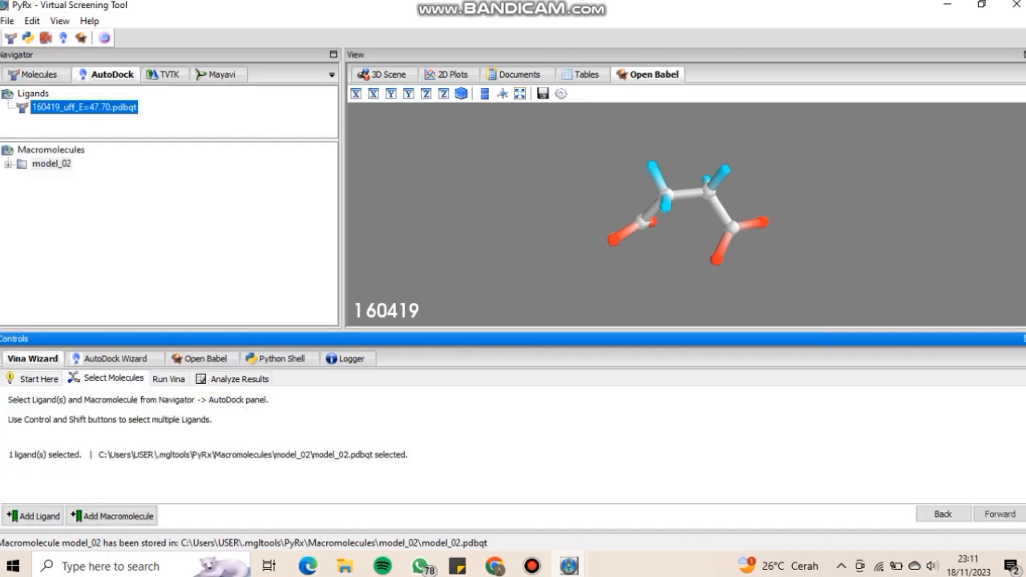
left_click(51, 163)
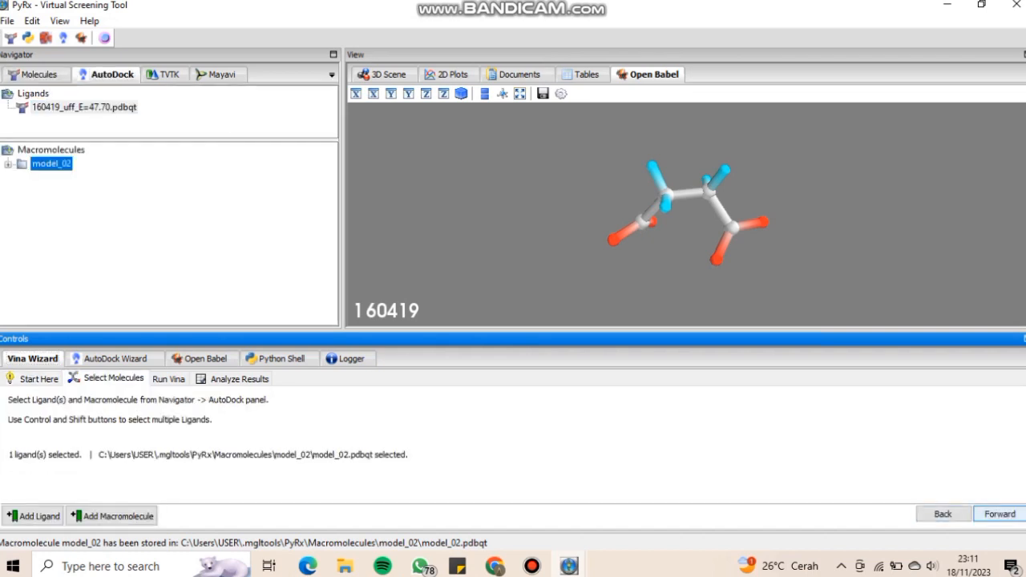
Maximize the Vina search space to enclose the whole model_02 protein and run the docking through to the results
left_click(999, 513)
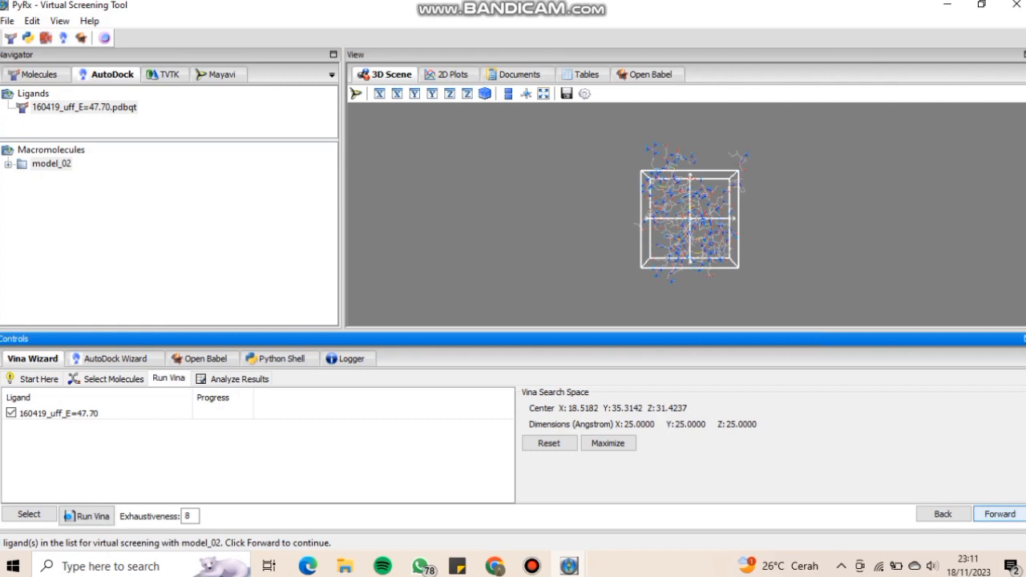
left_click(607, 442)
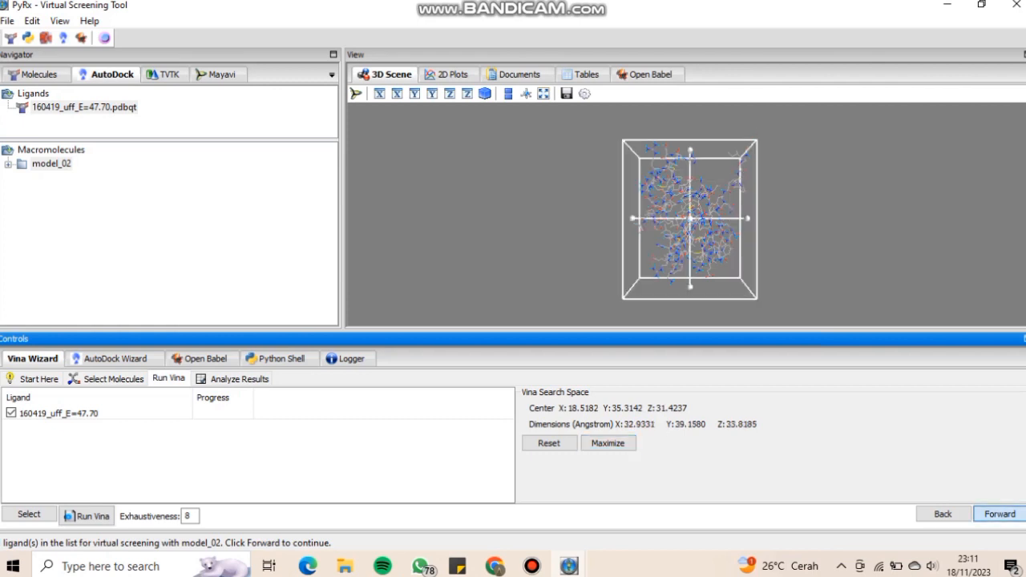
left_click(999, 514)
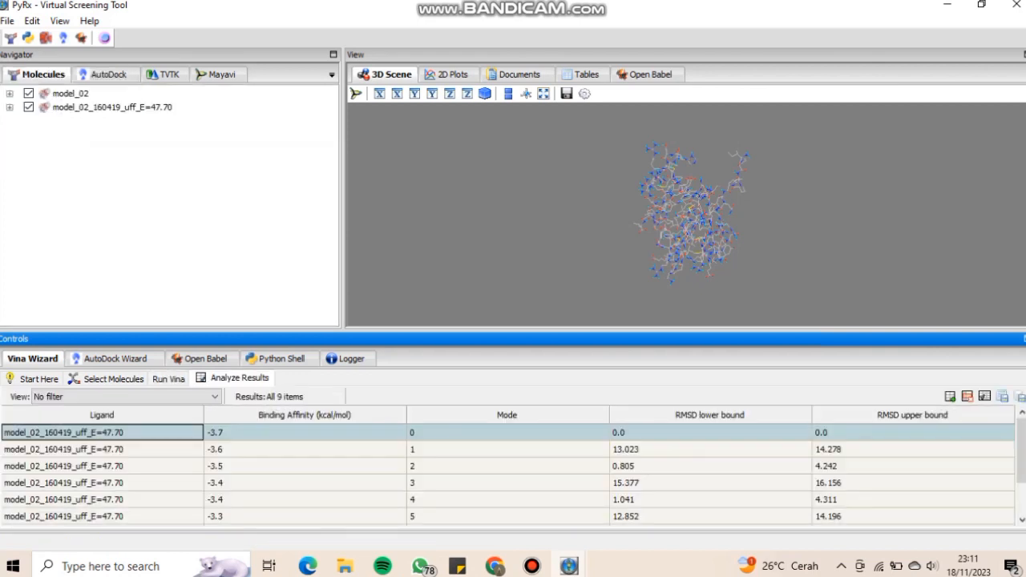